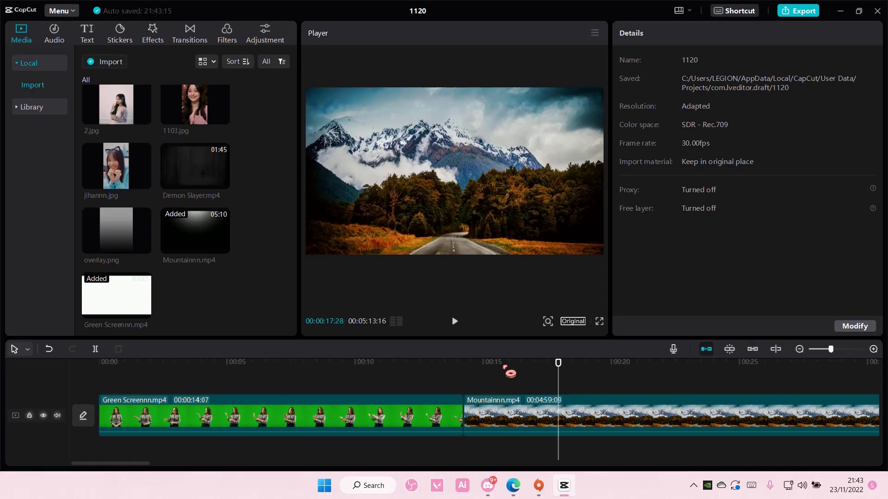
Preview both clips and place the green-screen clip on the track above the mountain clip.
mouse_move(569, 377)
mouse_down()
mouse_move(268, 375)
mouse_move(360, 377)
mouse_up()
drag(534, 395, 535, 396)
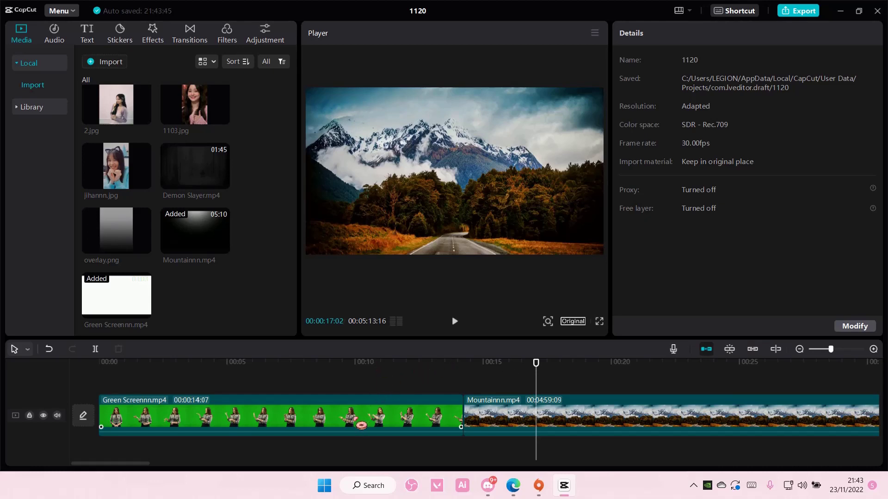
drag(362, 417, 366, 384)
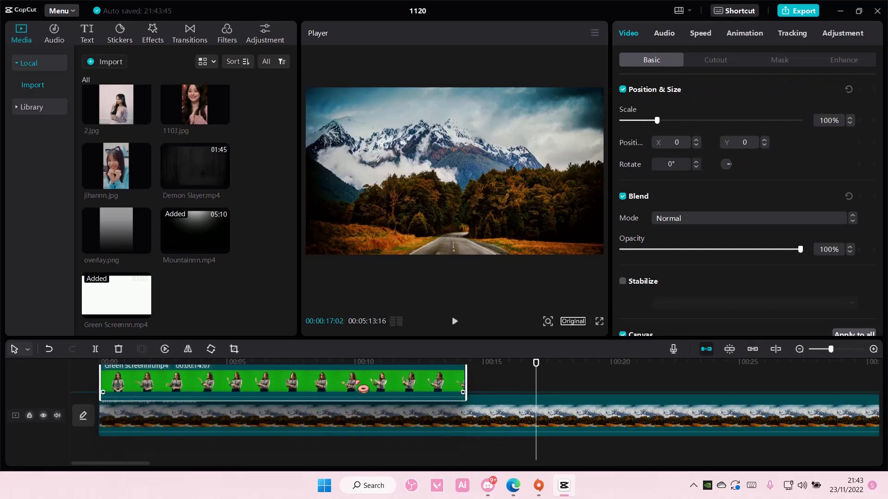
Chroma-key out the green (Strength 48, Shadow 53), then shrink the presenter and lower her.
drag(536, 363, 321, 363)
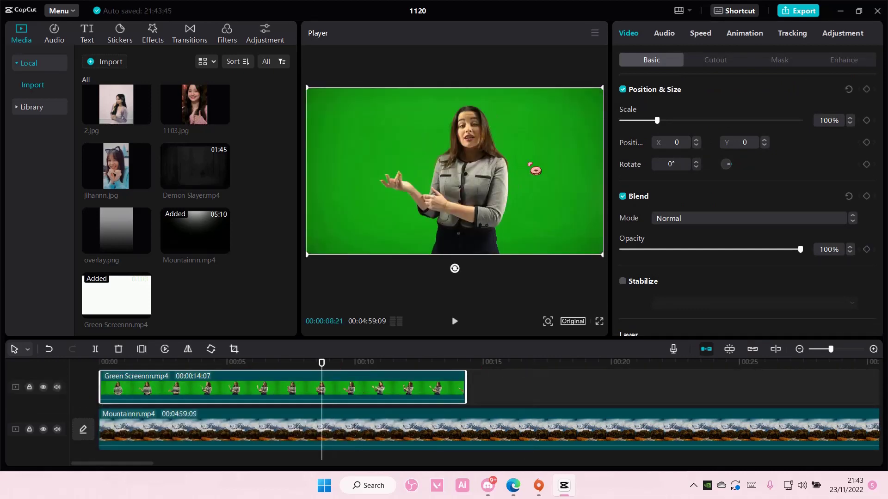
click(715, 60)
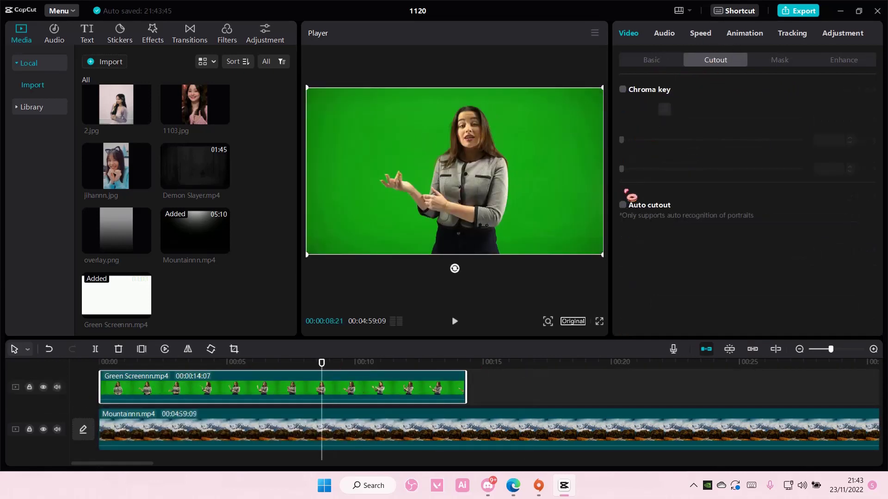
click(622, 91)
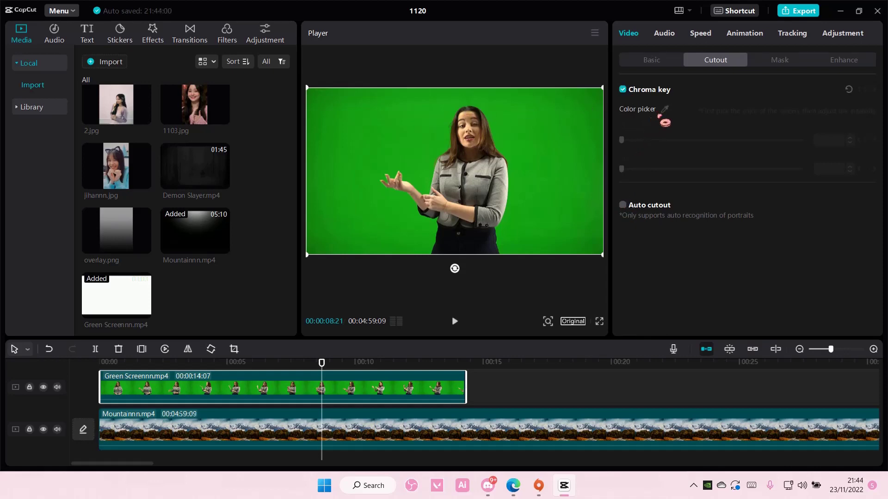
click(571, 143)
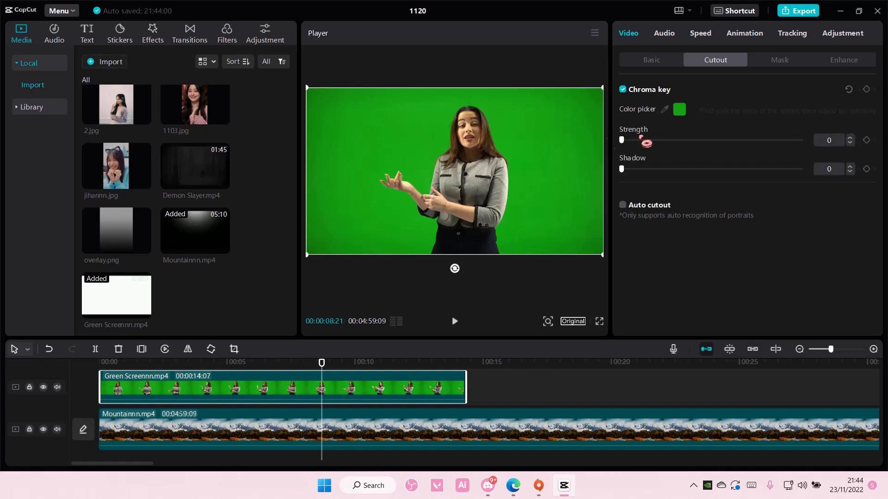
drag(644, 140, 792, 141)
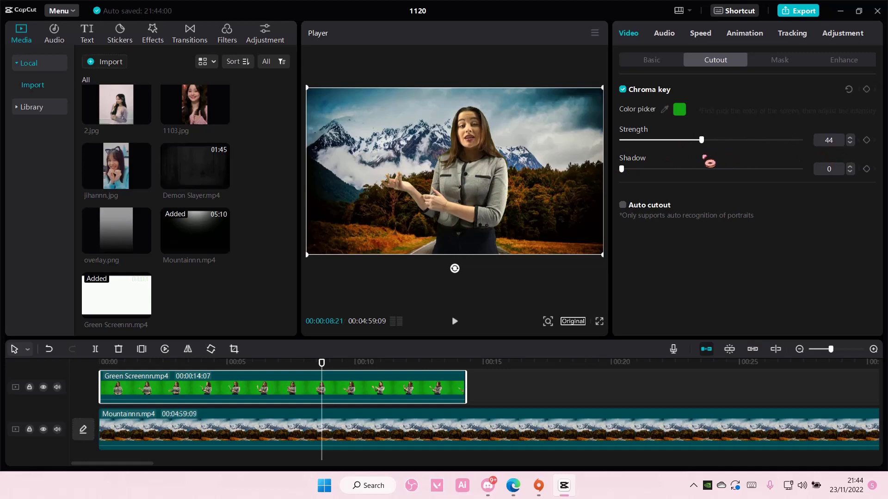
drag(719, 140, 702, 141)
mouse_move(621, 168)
mouse_down()
mouse_move(743, 169)
mouse_move(700, 169)
mouse_move(725, 169)
mouse_up()
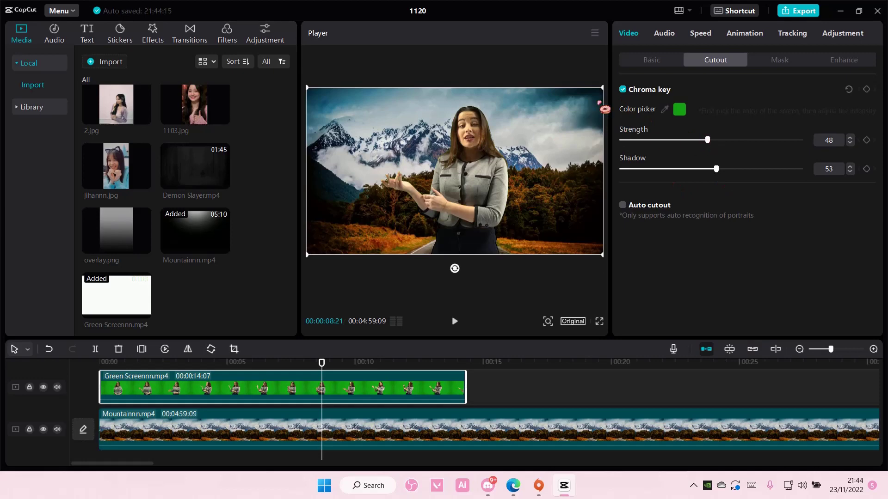
drag(607, 98, 560, 130)
drag(483, 170, 470, 218)
Scale the presenter down further and settle her onto the road near the frame bottom.
drag(544, 165, 509, 177)
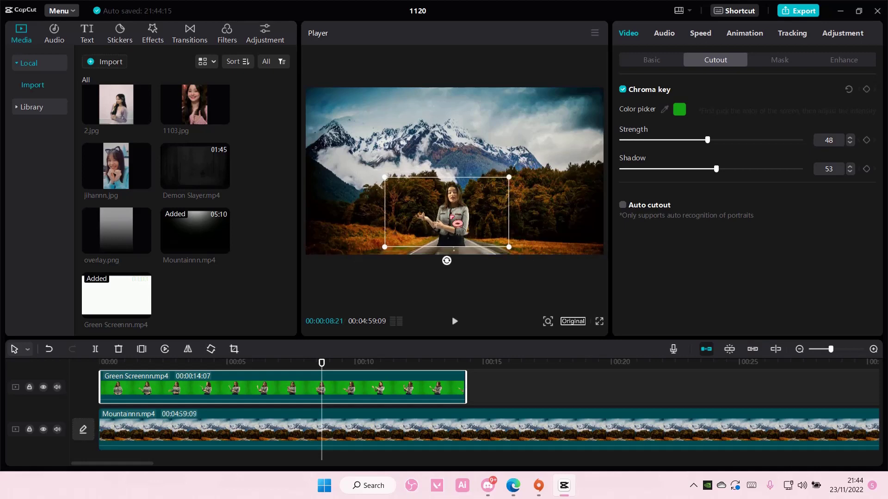
drag(458, 223, 461, 234)
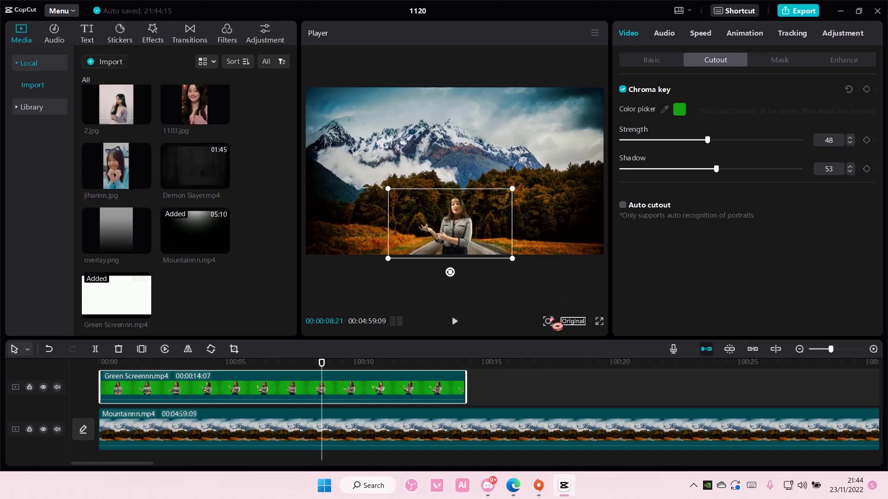
mouse_move(548, 322)
drag(528, 341, 538, 341)
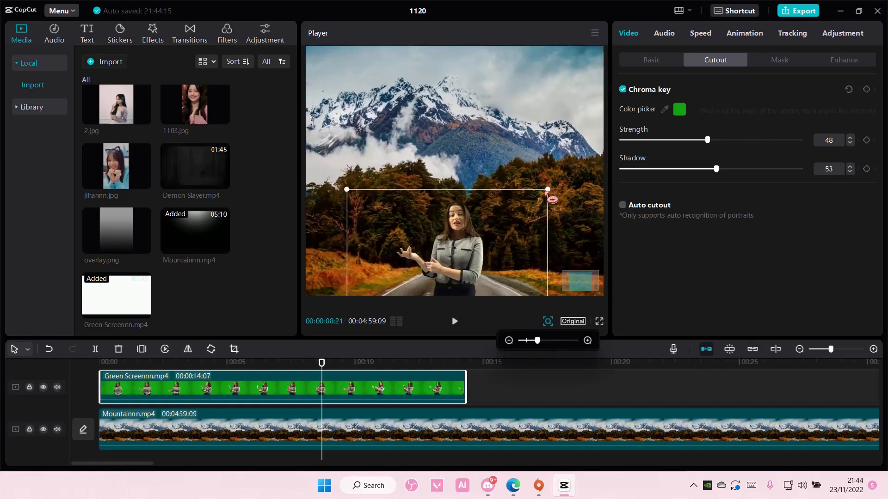
drag(548, 190, 521, 205)
drag(474, 247, 476, 267)
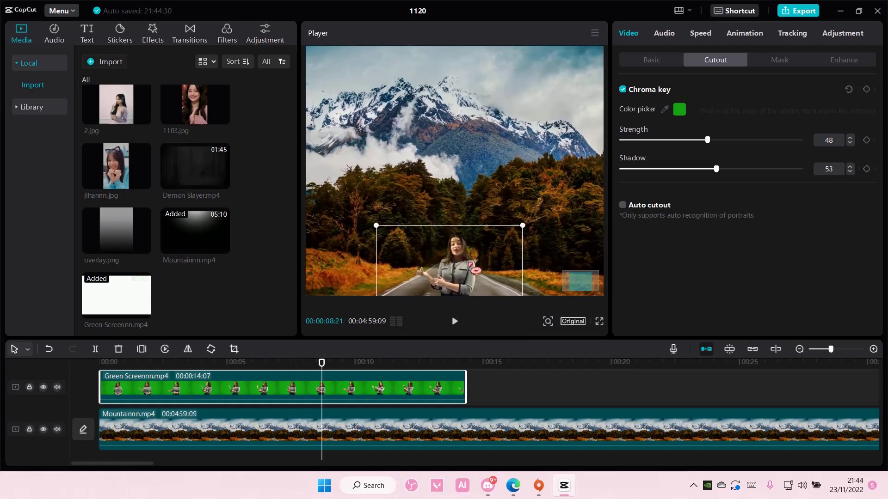
drag(476, 269, 475, 259)
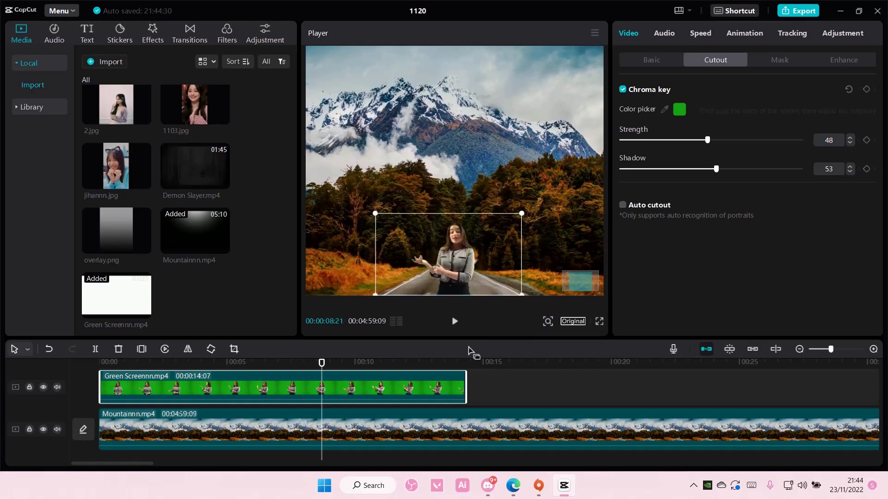
drag(322, 363, 119, 367)
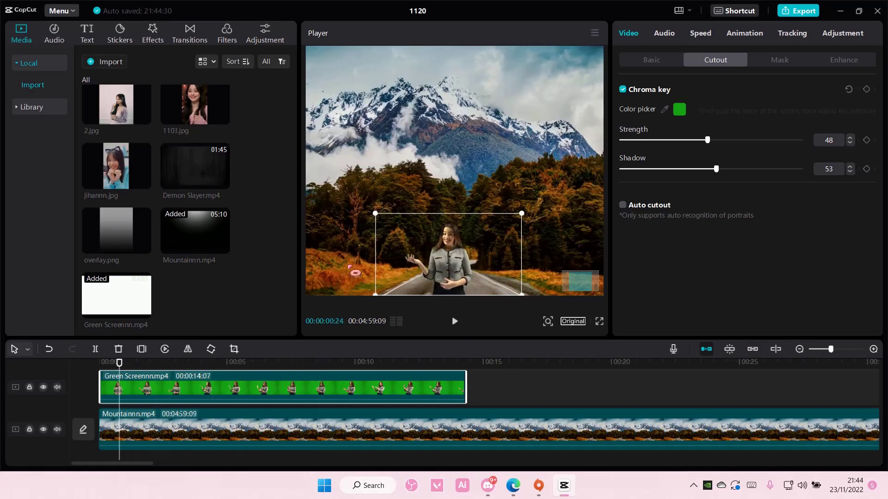
In Adjustment, set Temp -22, Hue 11, Saturation 9 and Brightness 6, then deselect to review.
click(856, 36)
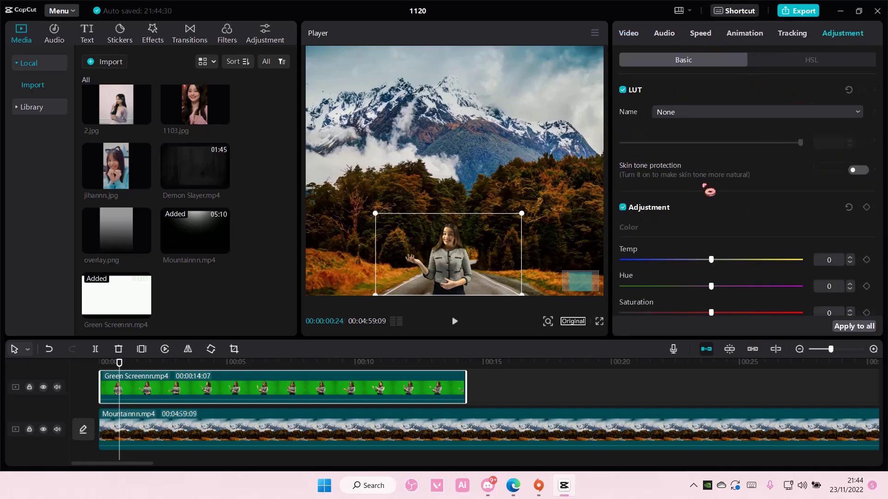
scroll(709, 191, down, 1)
mouse_move(711, 218)
mouse_down()
mouse_move(665, 229)
mouse_move(715, 233)
mouse_move(673, 231)
mouse_move(739, 254)
mouse_move(710, 238)
mouse_move(727, 237)
mouse_move(720, 241)
mouse_move(728, 248)
mouse_up()
scroll(736, 255, down, 1)
scroll(728, 239, down, 1)
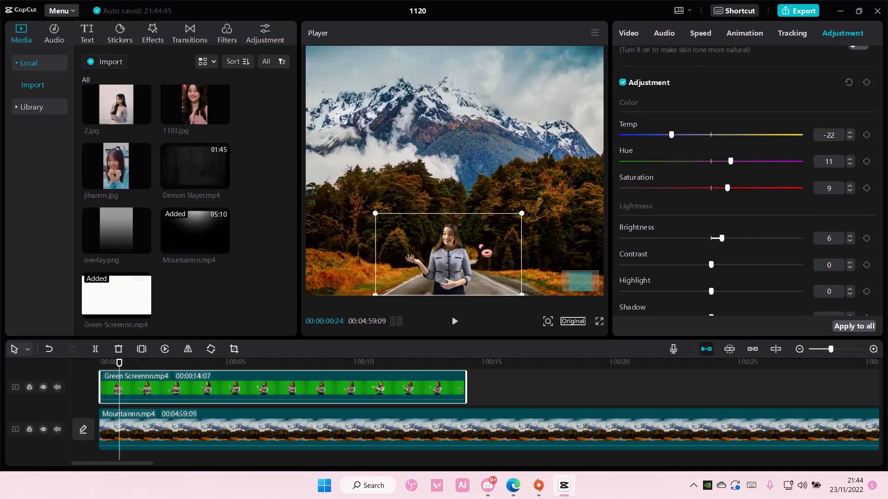
click(493, 388)
Keyframe the mountain background's scale at 00:00 and at the presenter's end, zooming to 181%.
drag(489, 371, 99, 372)
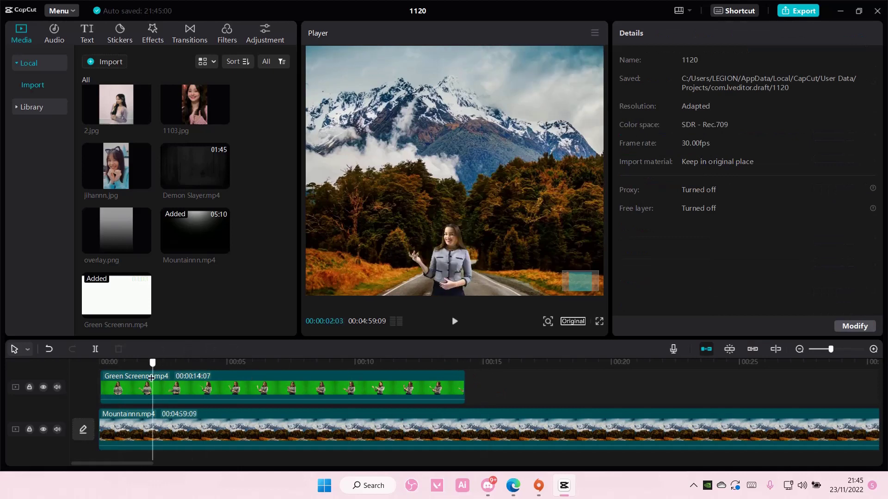
click(135, 395)
click(149, 426)
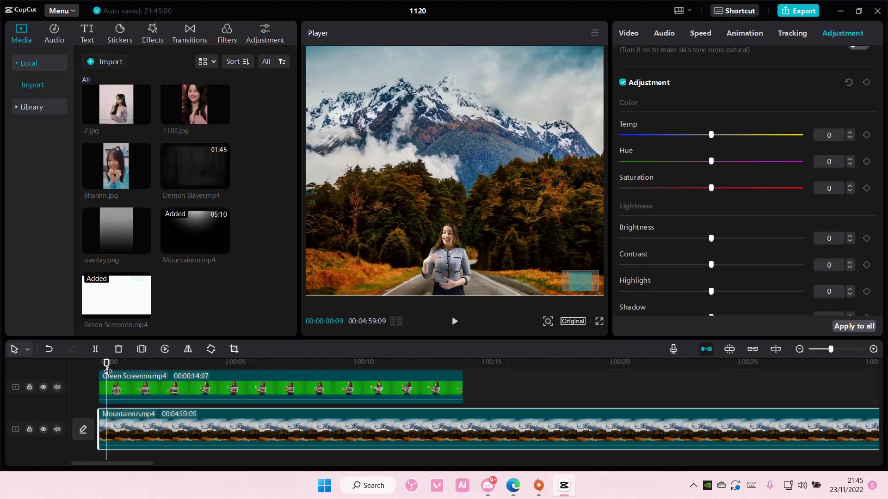
drag(108, 371, 99, 372)
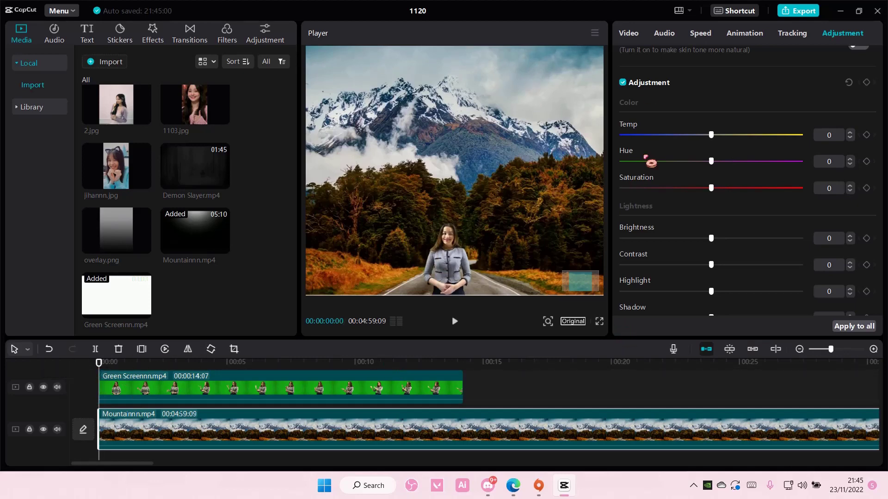
click(631, 33)
click(652, 62)
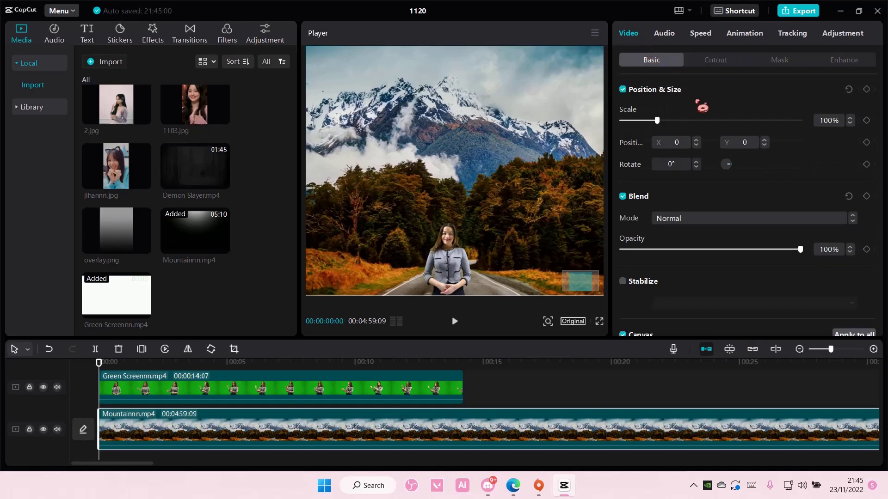
click(866, 121)
mouse_move(104, 363)
mouse_down()
mouse_move(405, 397)
mouse_move(474, 382)
mouse_up()
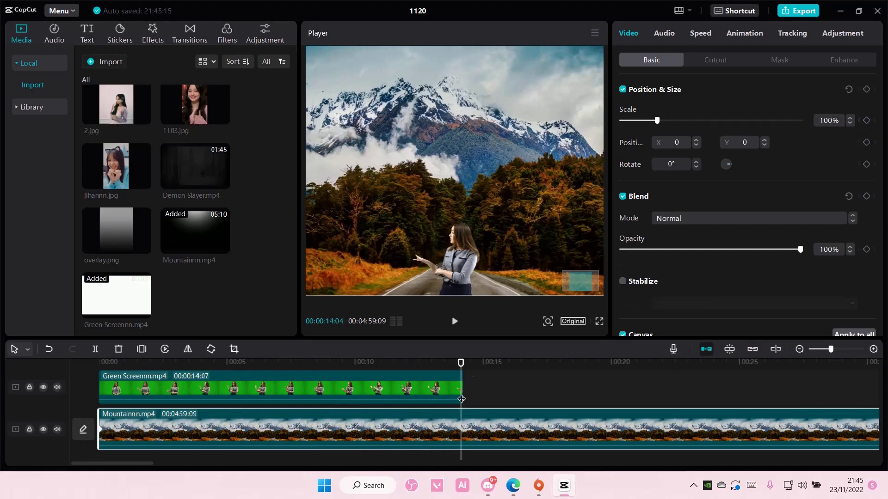
click(866, 121)
drag(657, 120, 695, 133)
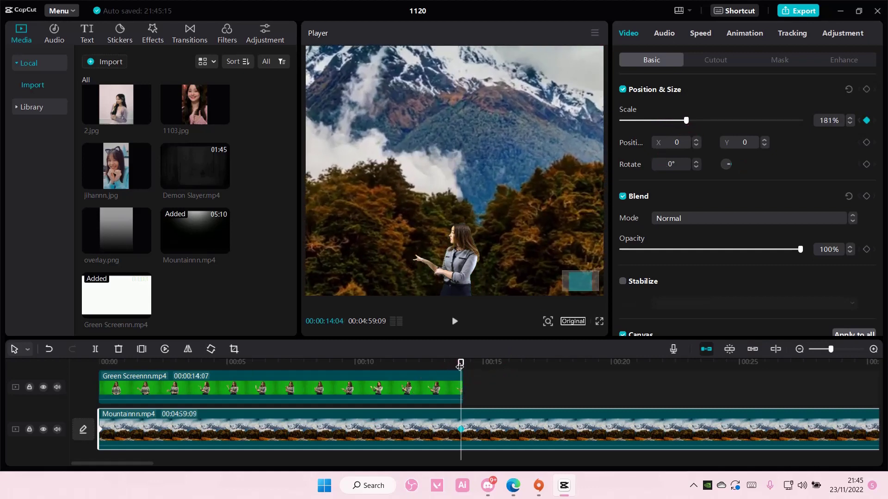
Split the mountain clip at 14:08 where the presenter ends and delete the leftover.
drag(461, 363, 464, 363)
click(95, 349)
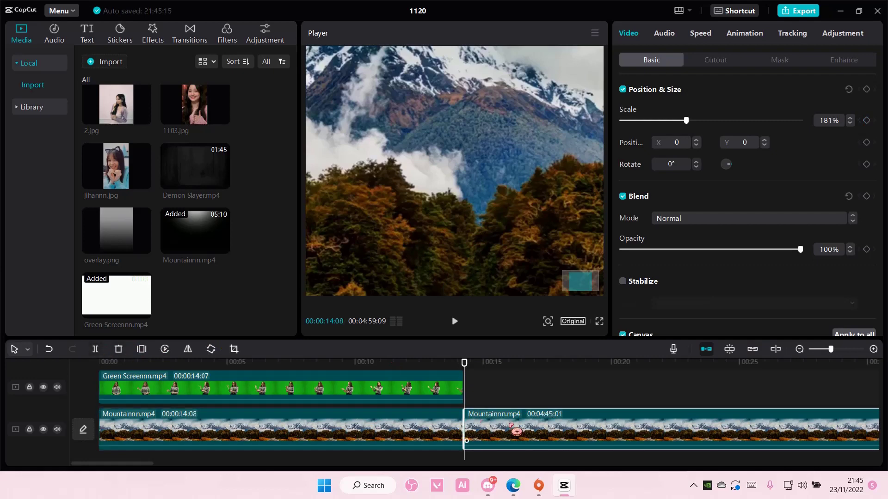
key(Delete)
drag(462, 373, 357, 379)
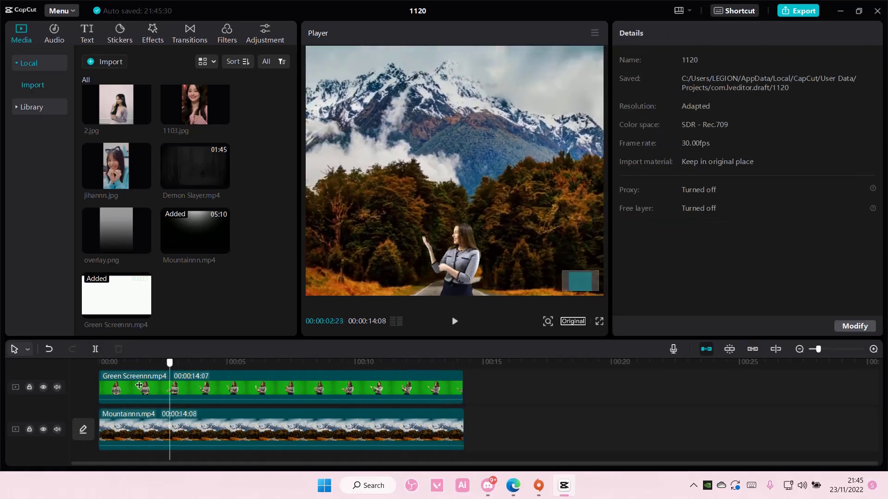
Place the presenter at Position X 0, Y -857 with Scale 36%, checking framing at the start.
drag(357, 379, 98, 379)
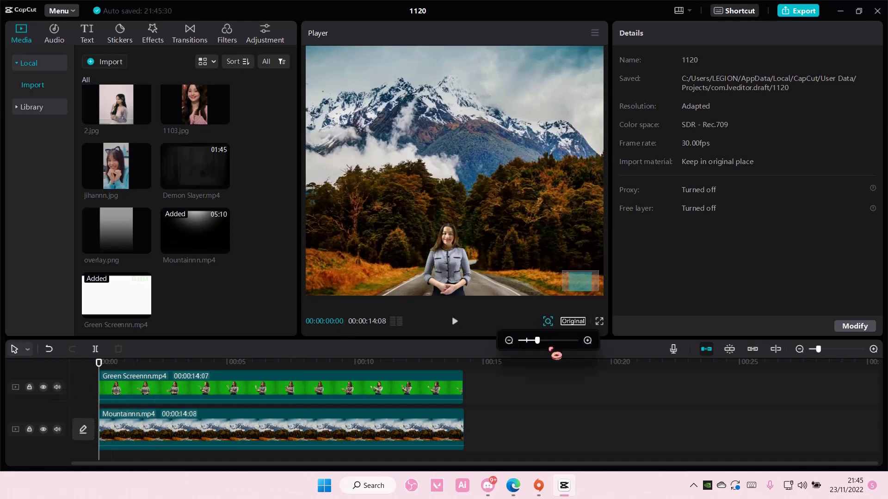
drag(551, 350, 534, 350)
click(425, 395)
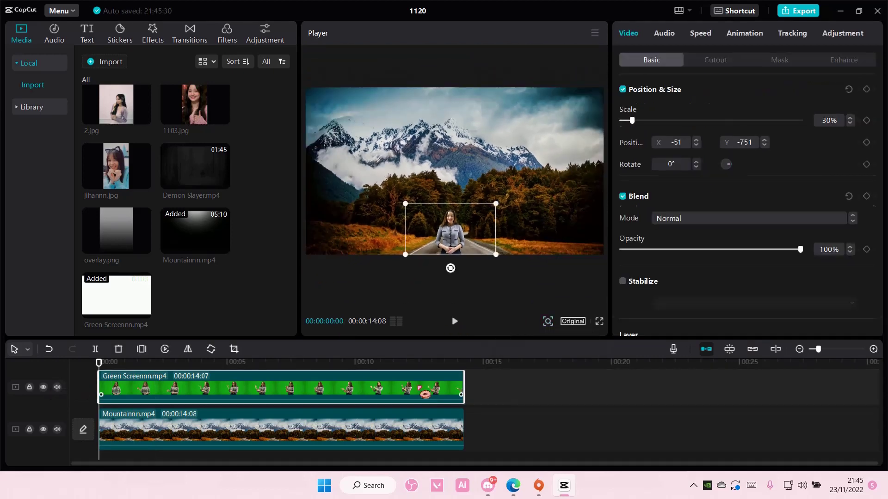
drag(639, 121, 660, 121)
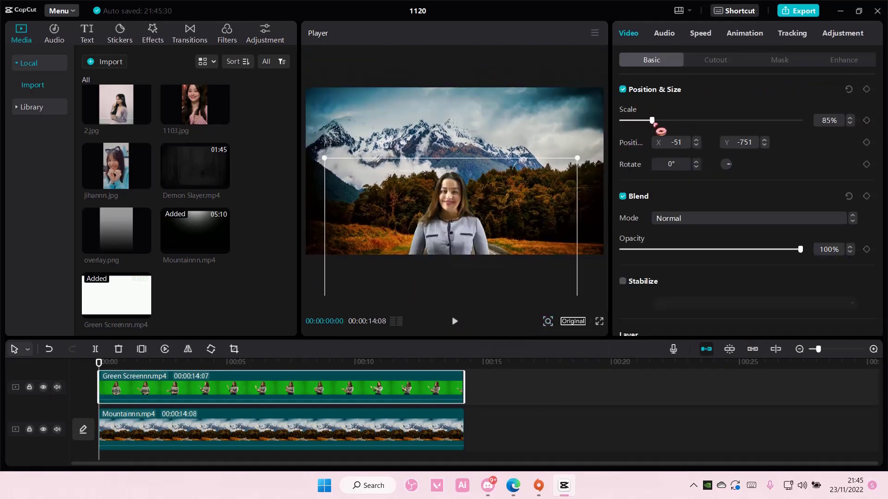
drag(454, 208, 458, 220)
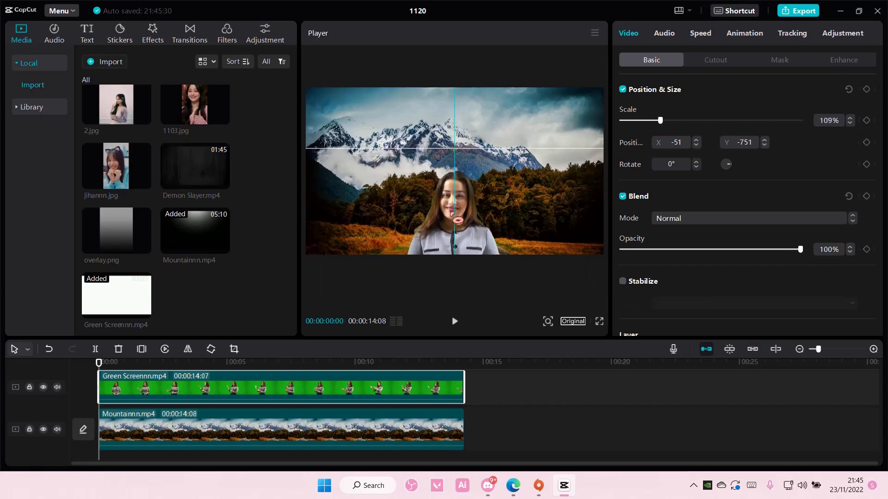
click(535, 388)
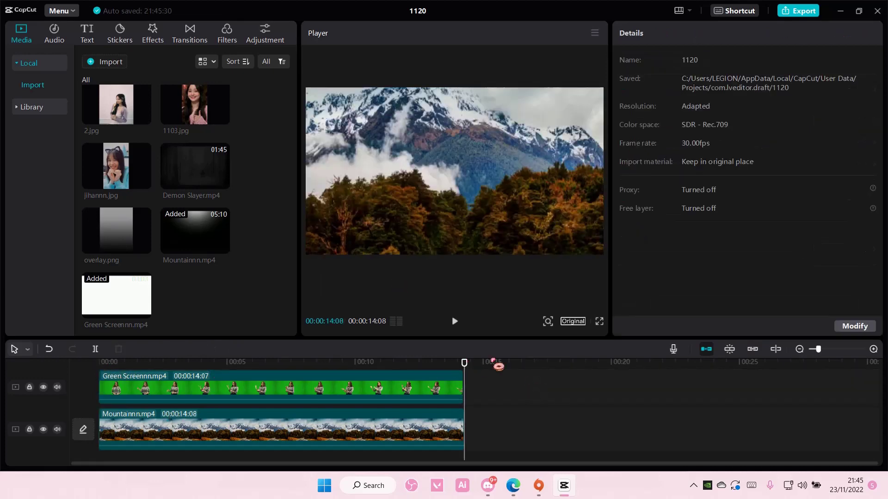
drag(464, 363, 99, 375)
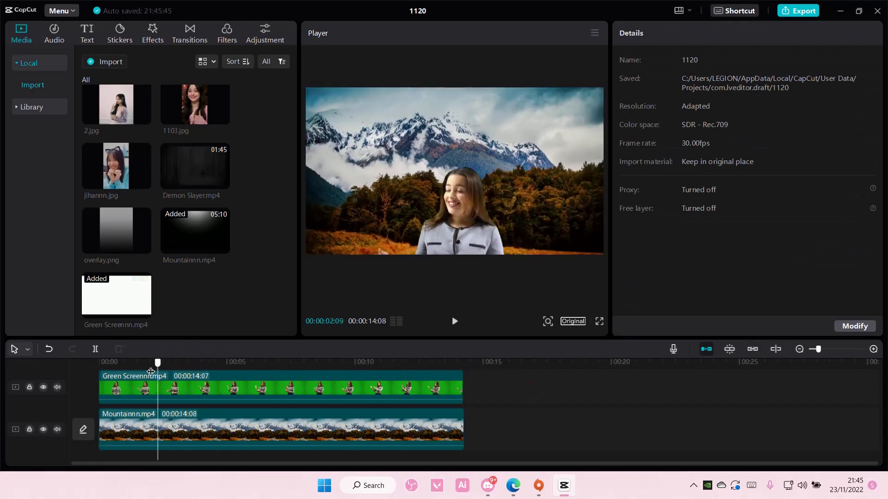
click(195, 393)
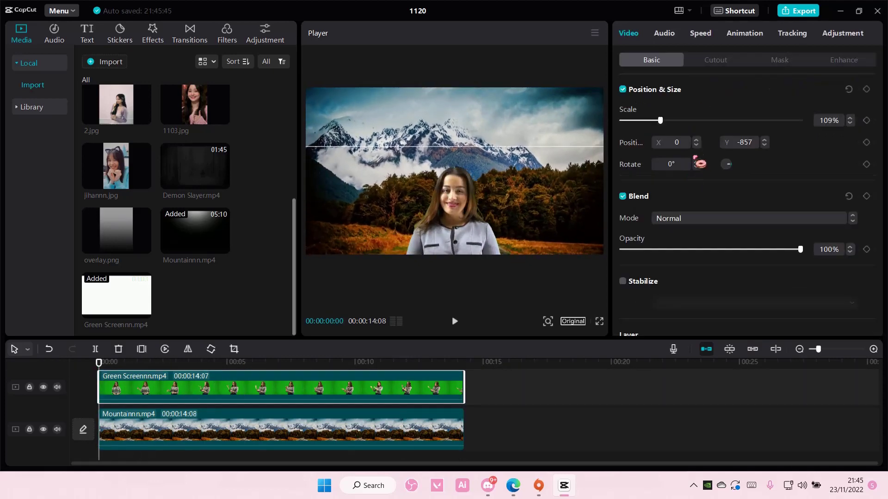
drag(658, 122, 640, 131)
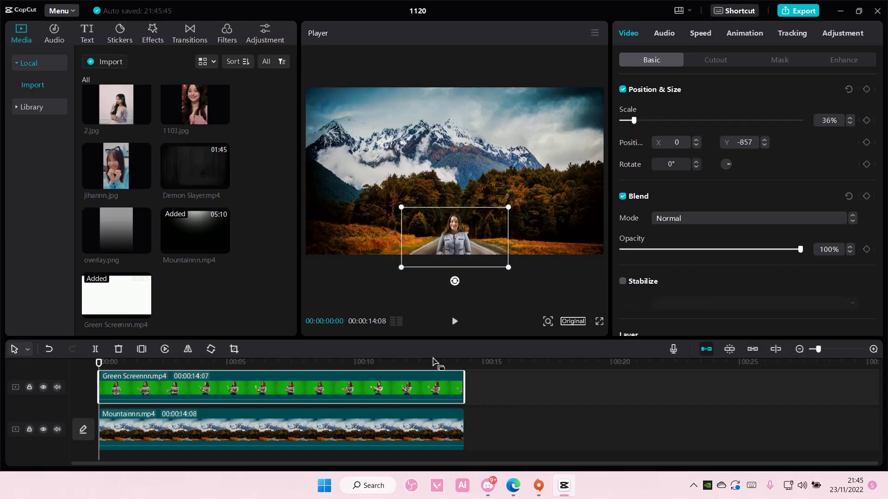
Rewind and play back the composite to preview the mountain zoom.
click(509, 387)
drag(464, 366, 98, 366)
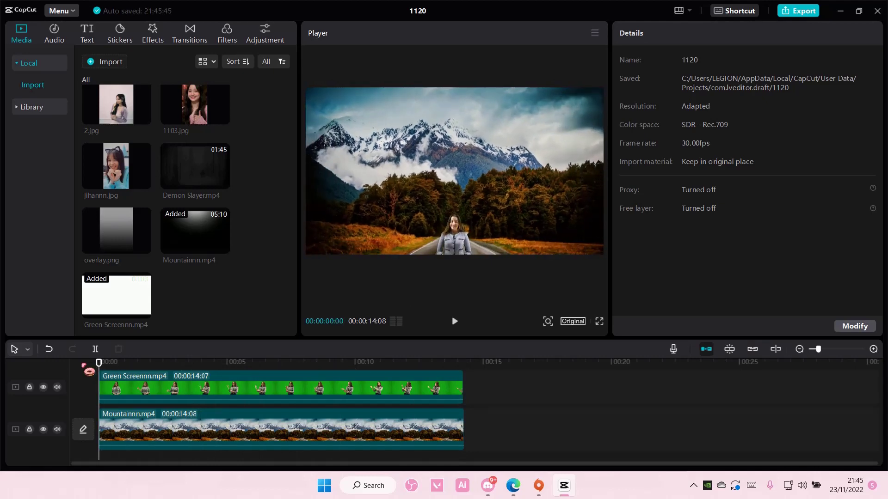
click(156, 420)
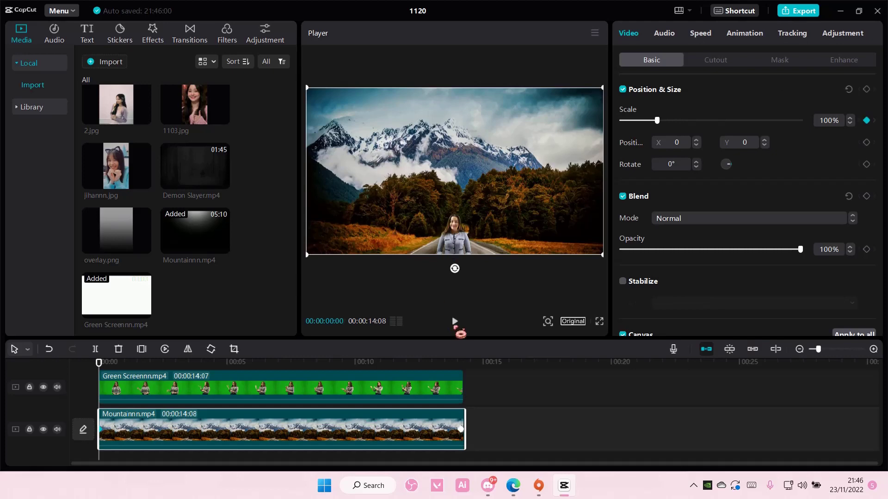
click(482, 371)
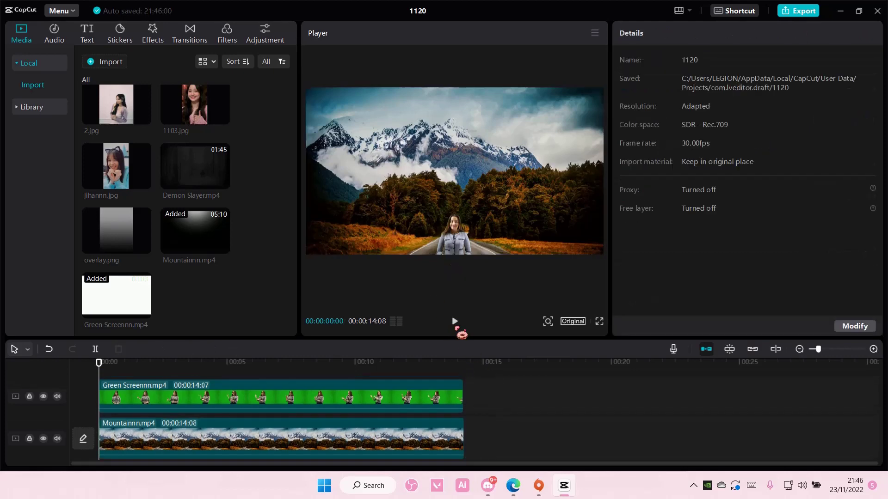
click(456, 324)
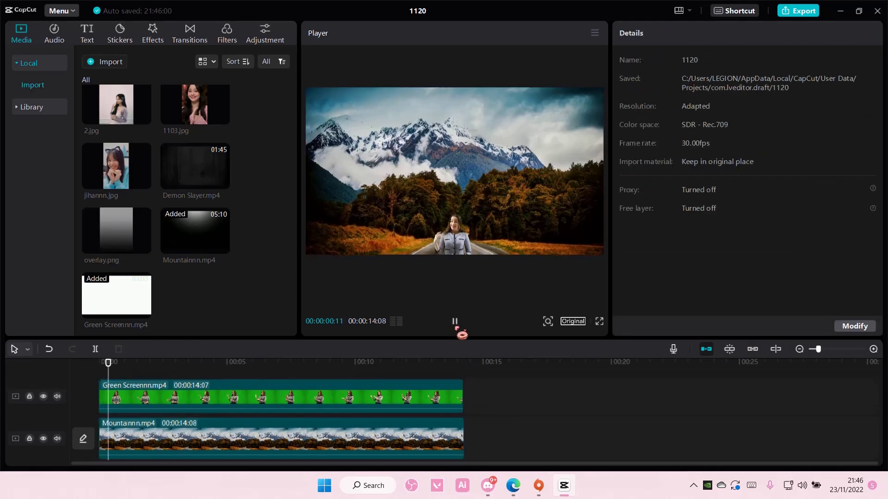
click(458, 329)
click(456, 323)
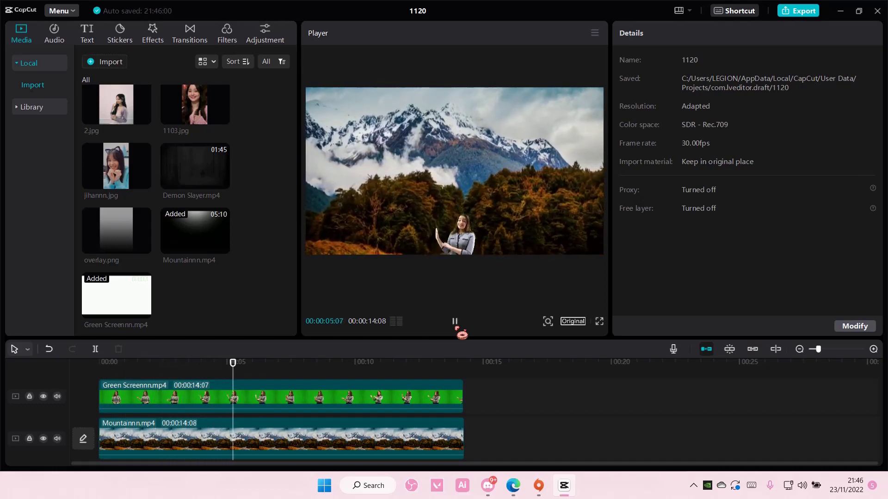
Stop playback at seven seconds and scale the green-screen presenter up to 48%.
click(462, 334)
click(439, 401)
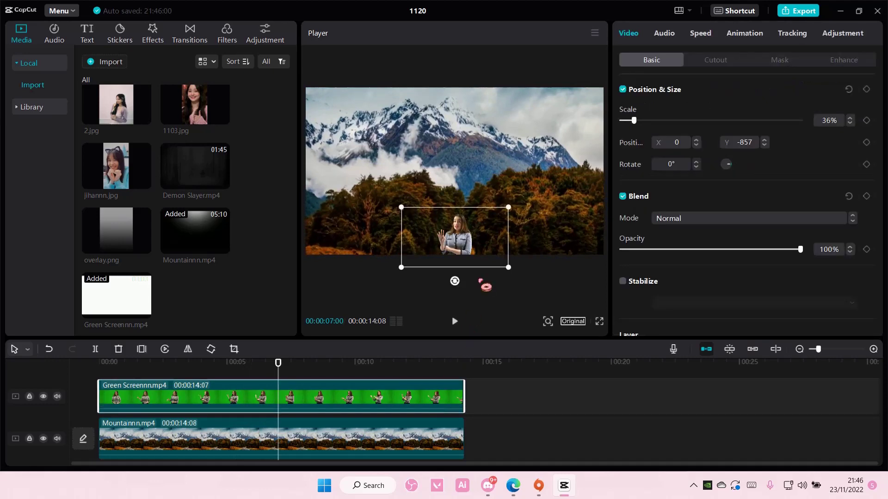
drag(513, 214, 528, 209)
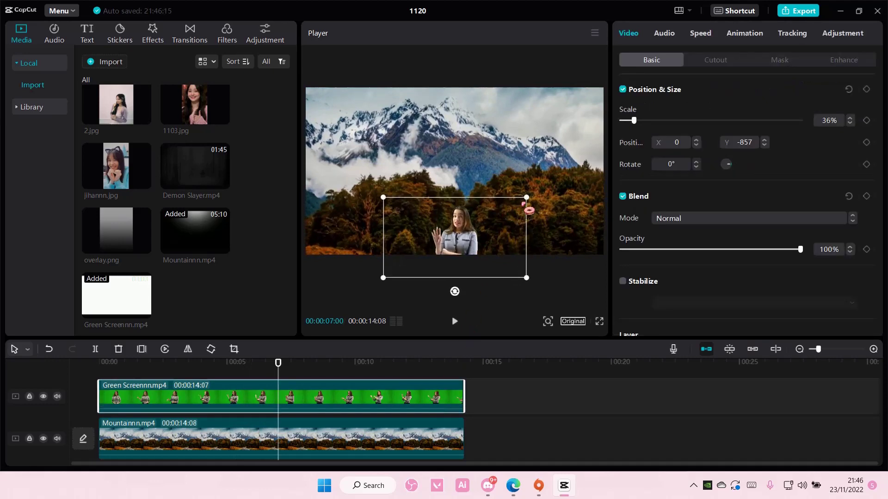